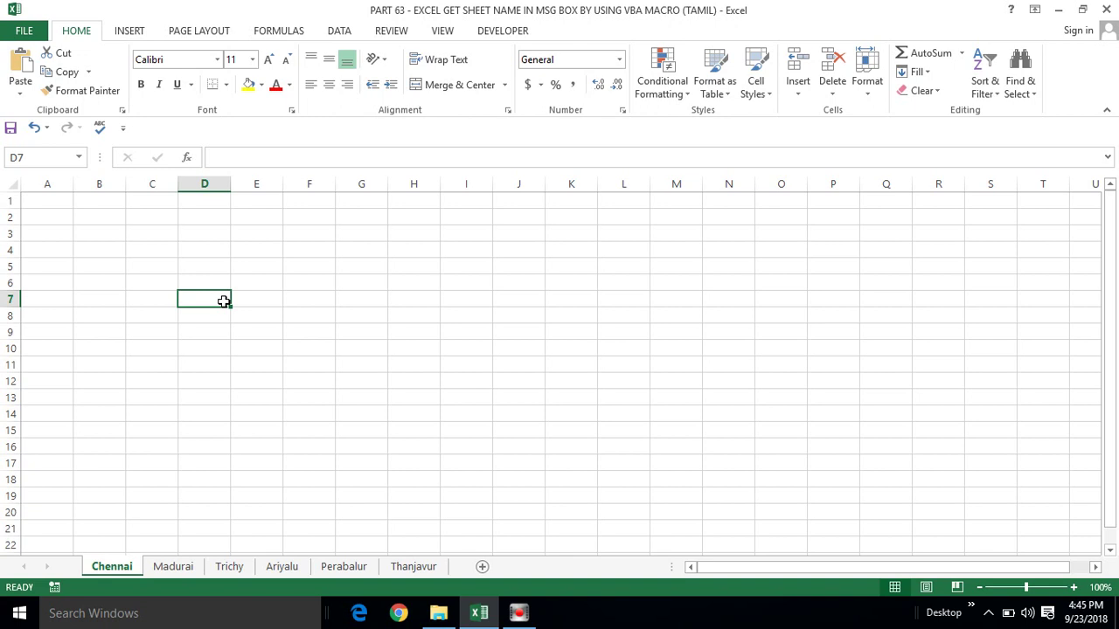
# - Rename the Ariyalu sheet tab to Ariyalur by adding an 'r', then select cell D17 on Chennai
pyautogui.click(237, 382)
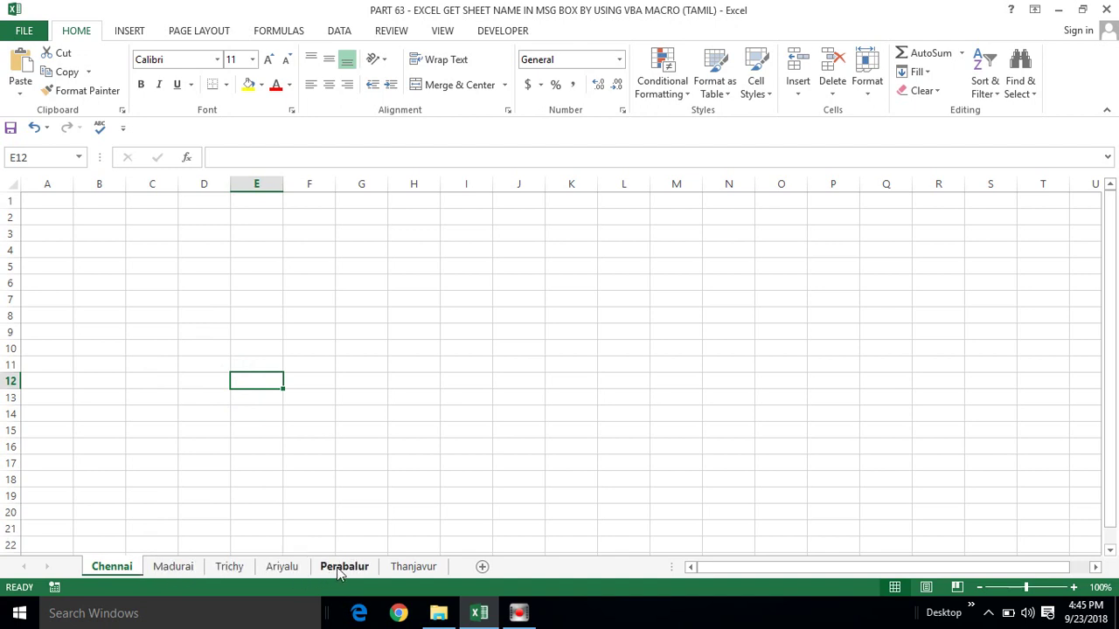
pyautogui.doubleClick(282, 567)
pyautogui.press('End')
pyautogui.write('r')
pyautogui.click(314, 480)
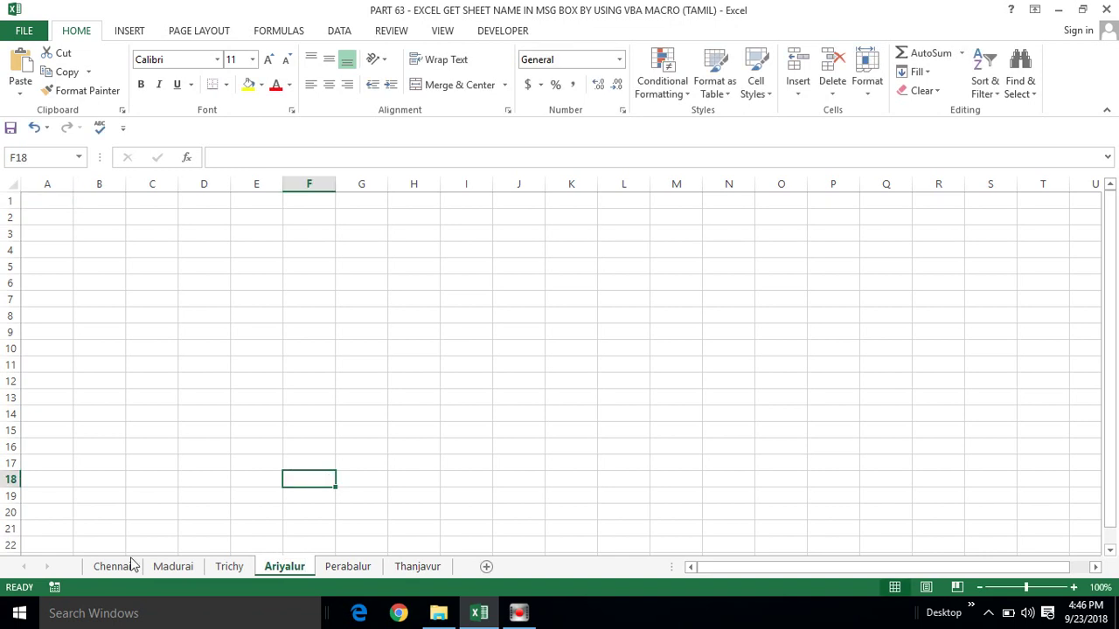
pyautogui.click(103, 568)
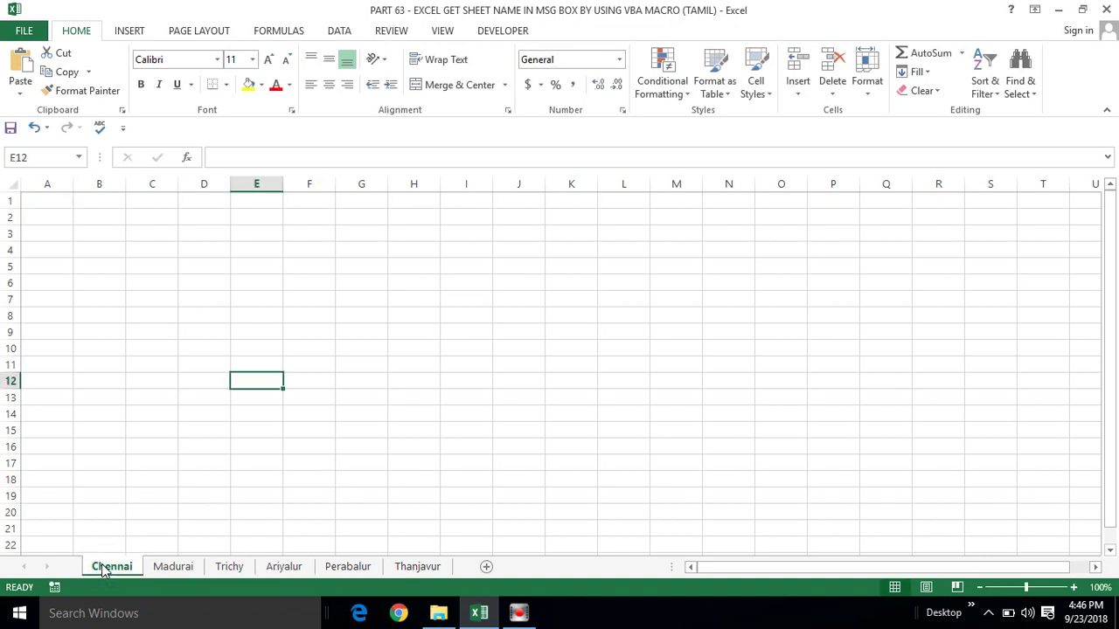
pyautogui.click(225, 462)
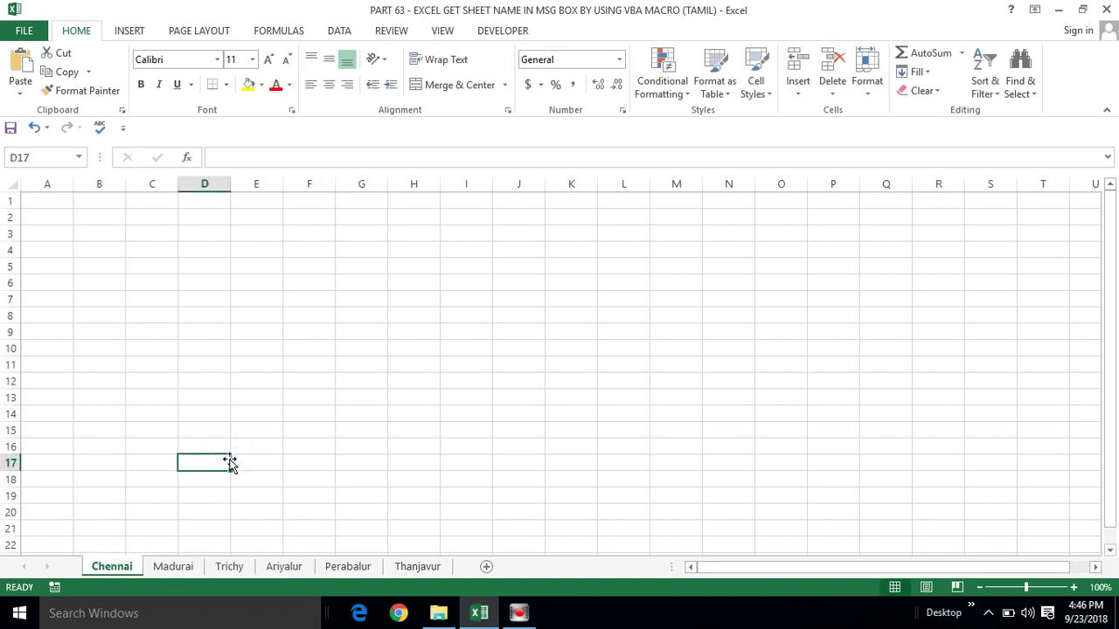
# - Open the VBA editor with Alt+F11 and insert a new code module
pyautogui.hotkey('alt', 'F11')
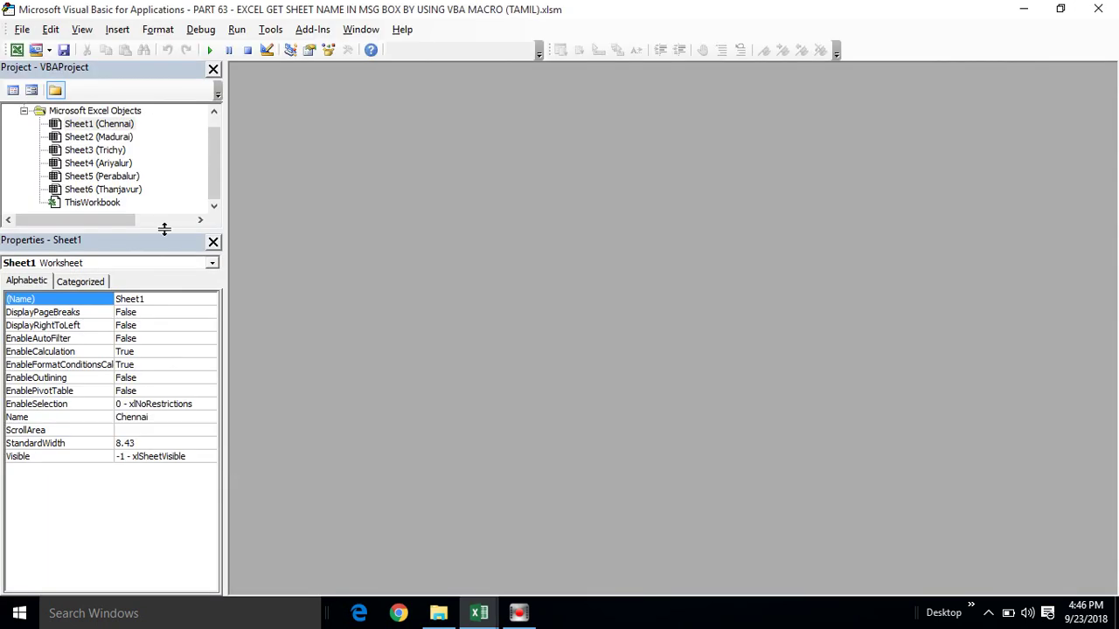
pyautogui.click(117, 30)
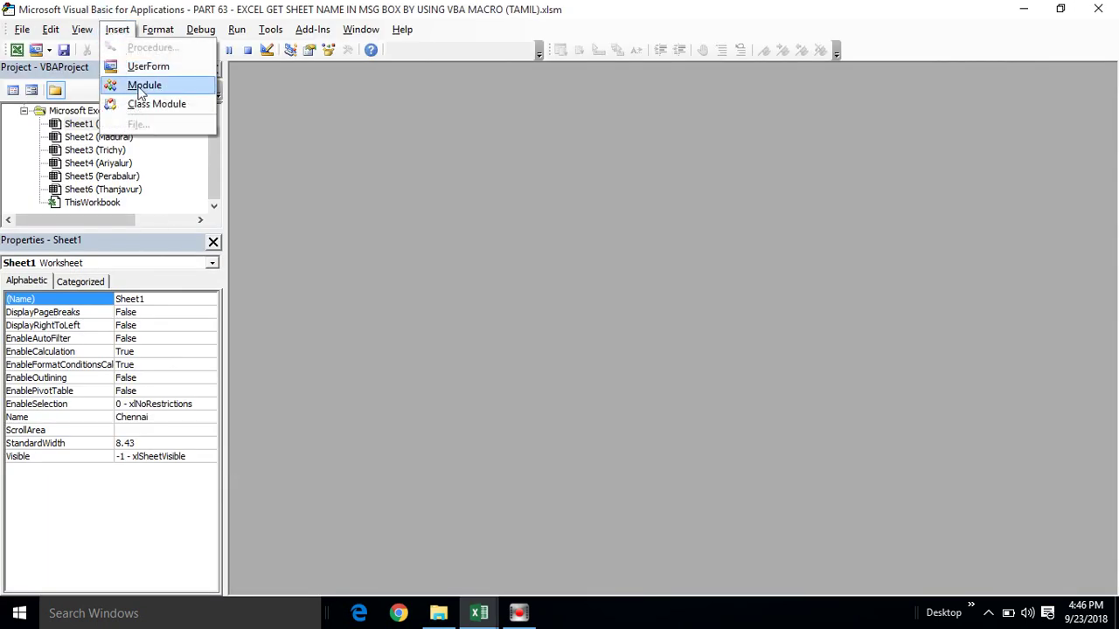
pyautogui.click(140, 83)
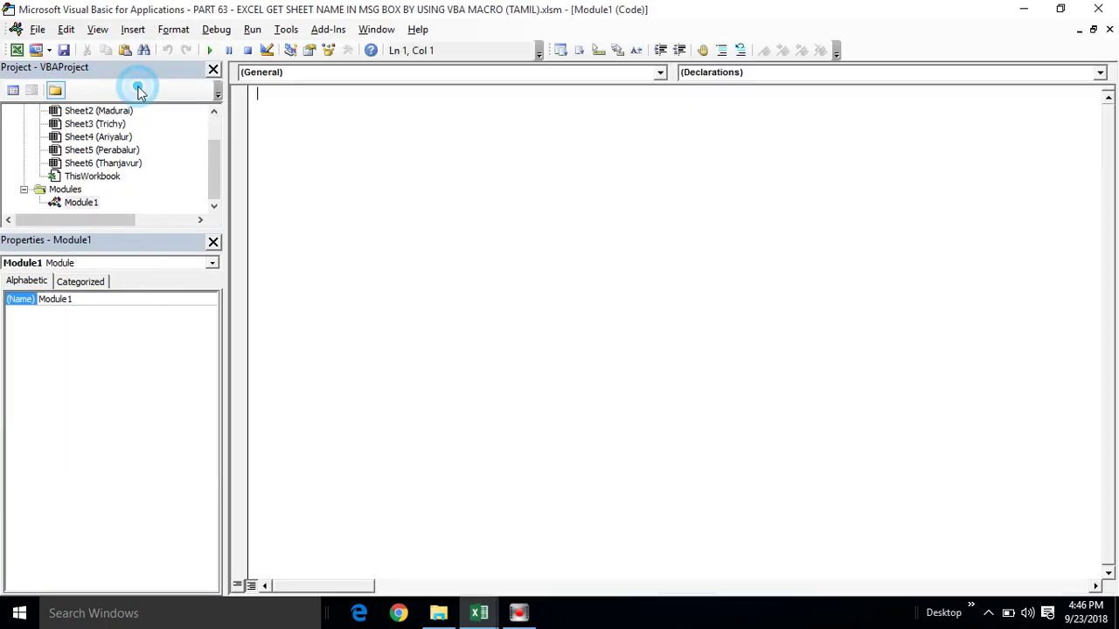
# - Rename the new module to Get_SheetName_InMsgBox in the Properties window
pyautogui.click(122, 298)
pyautogui.press('BackSpace')
pyautogui.press('BackSpace')
pyautogui.press('BackSpace')
pyautogui.write('Get_')
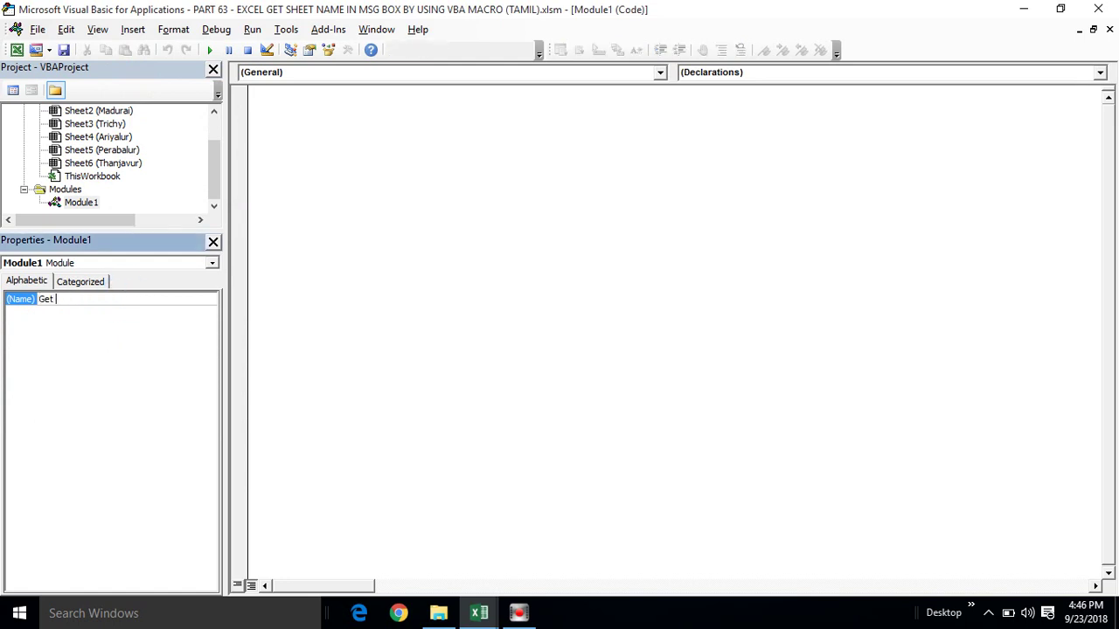
pyautogui.write('Shett')
pyautogui.press('BackSpace')
pyautogui.press('BackSpace')
pyautogui.write('et')
pyautogui.write('Name_InMSg')
pyautogui.write('GBox')
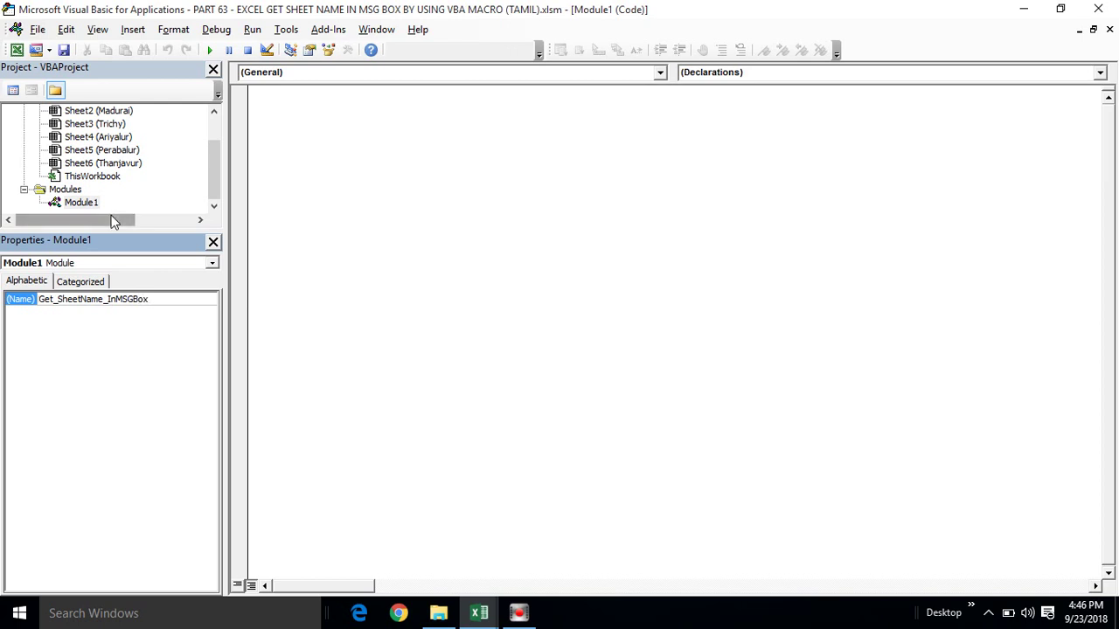
pyautogui.click(142, 198)
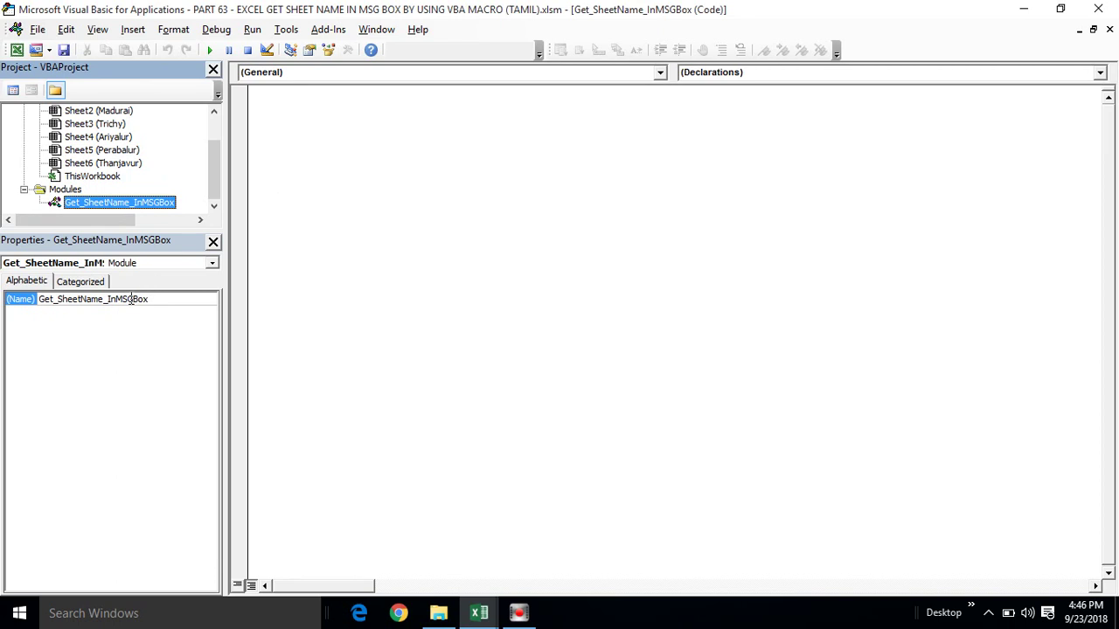
pyautogui.click(131, 299)
pyautogui.press('BackSpace')
pyautogui.press('BackSpace')
# - Create the procedure 'Sub Get_Sheet_NameIn_MsgBox' in the module's code window
pyautogui.write('sg')
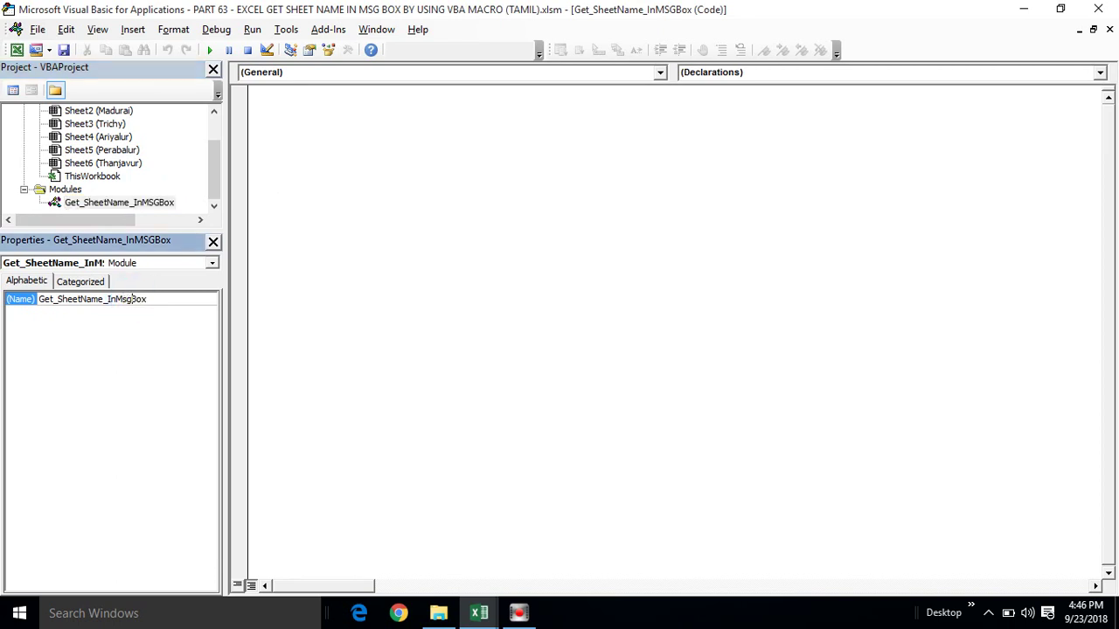
pyautogui.click(309, 204)
pyautogui.write('Sub Get')
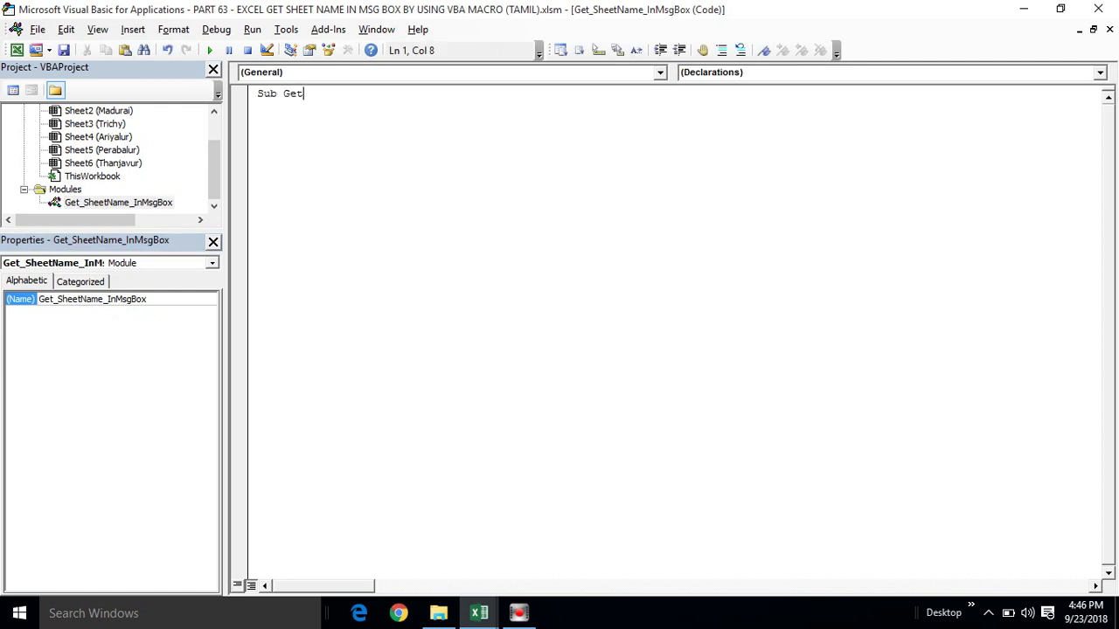
pyautogui.write('_Sheet_NameInMs')
pyautogui.press('BackSpace')
pyautogui.press('BackSpace')
pyautogui.press('BackSpace')
pyautogui.press('BackSpace')
pyautogui.write('In')
pyautogui.write('_MsgBox')
pyautogui.press('Return')
# - Add the line 'msgbox (Sheet(1).name)' inside the procedure
pyautogui.press('Return')
pyautogui.press('Return')
pyautogui.press('Up')
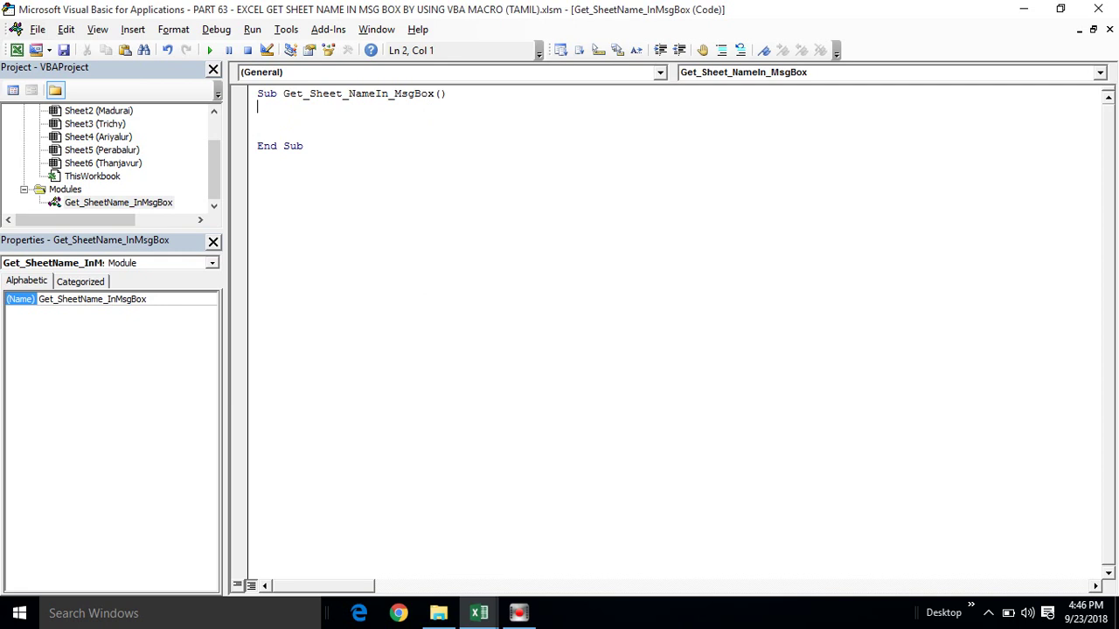
pyautogui.press('Return')
pyautogui.write('msgbox')
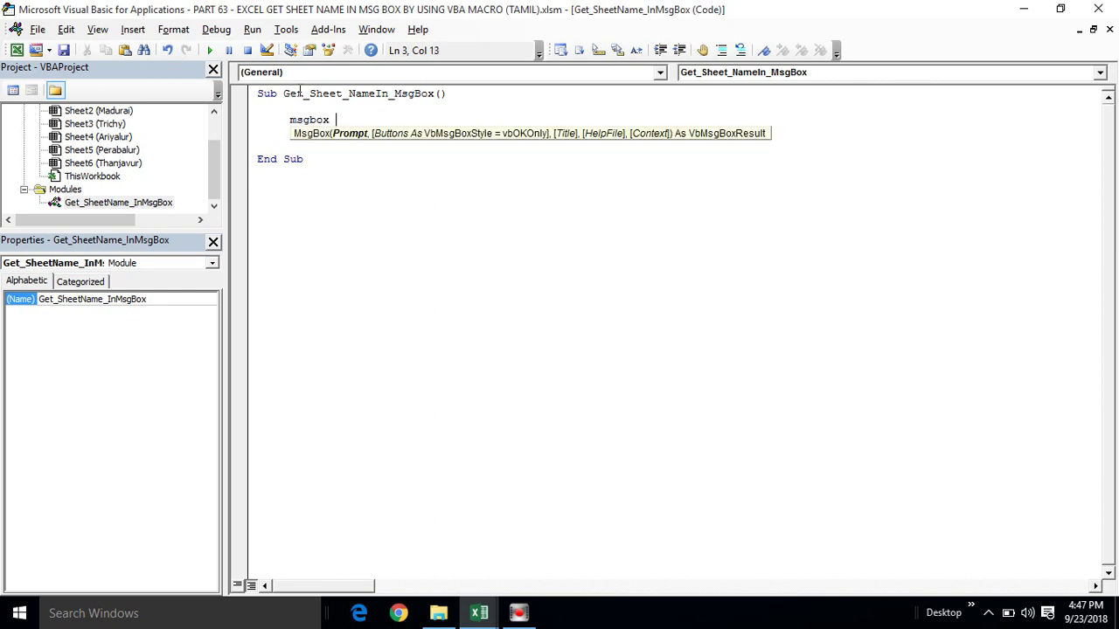
pyautogui.write(' (Sheet')
pyautogui.write('(1')
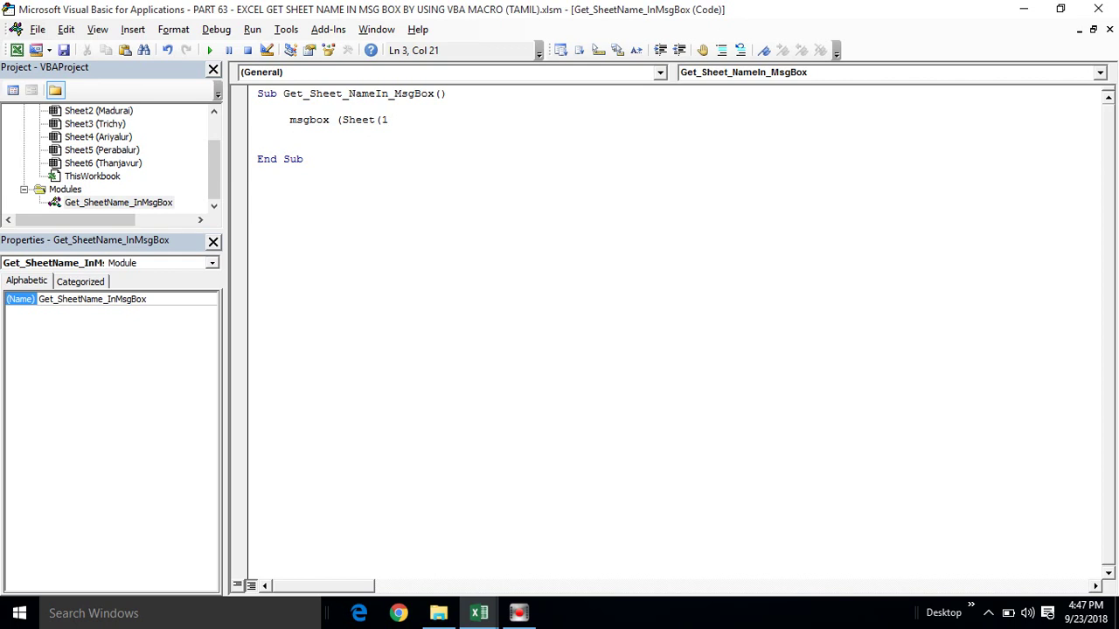
pyautogui.write(').name')
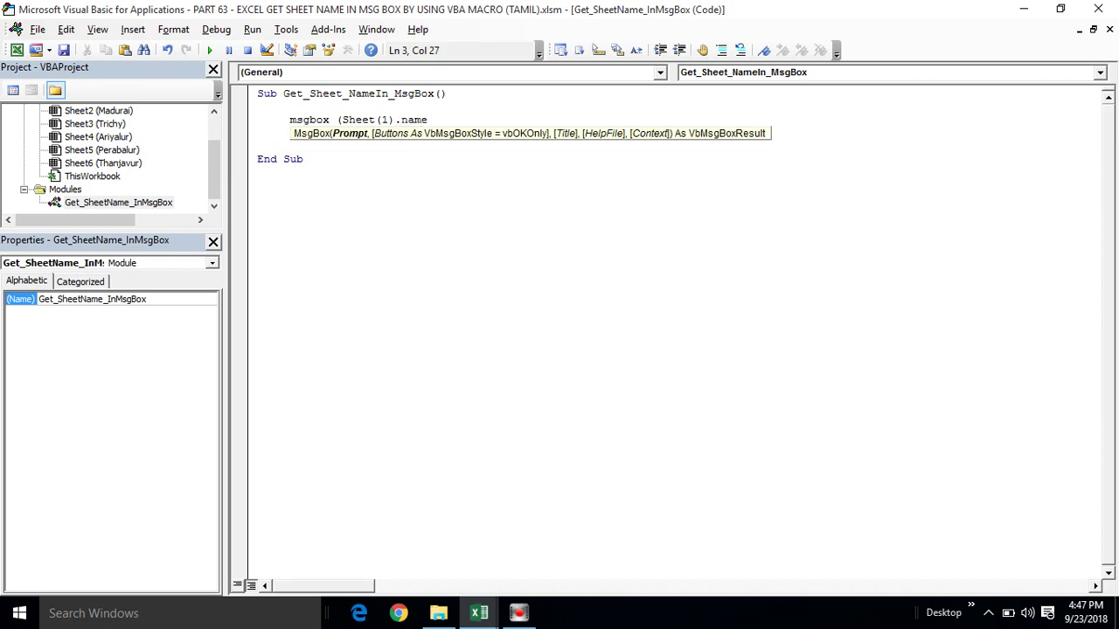
pyautogui.write(')')
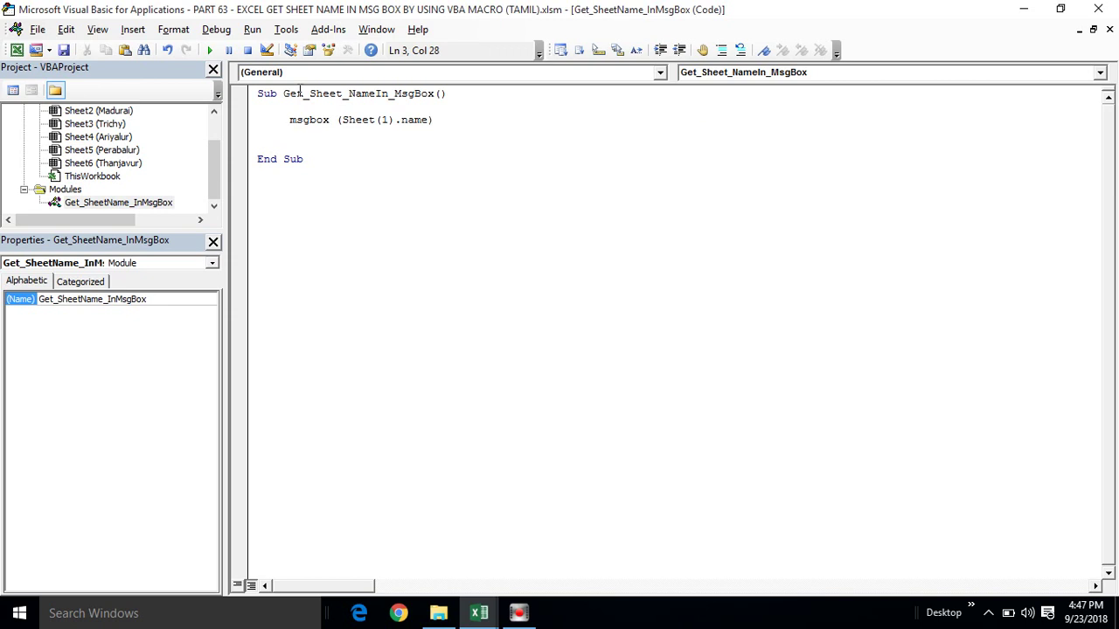
# - Duplicate the MsgBox line into five more copies above End Sub
pyautogui.press('Return')
pyautogui.click(291, 123)
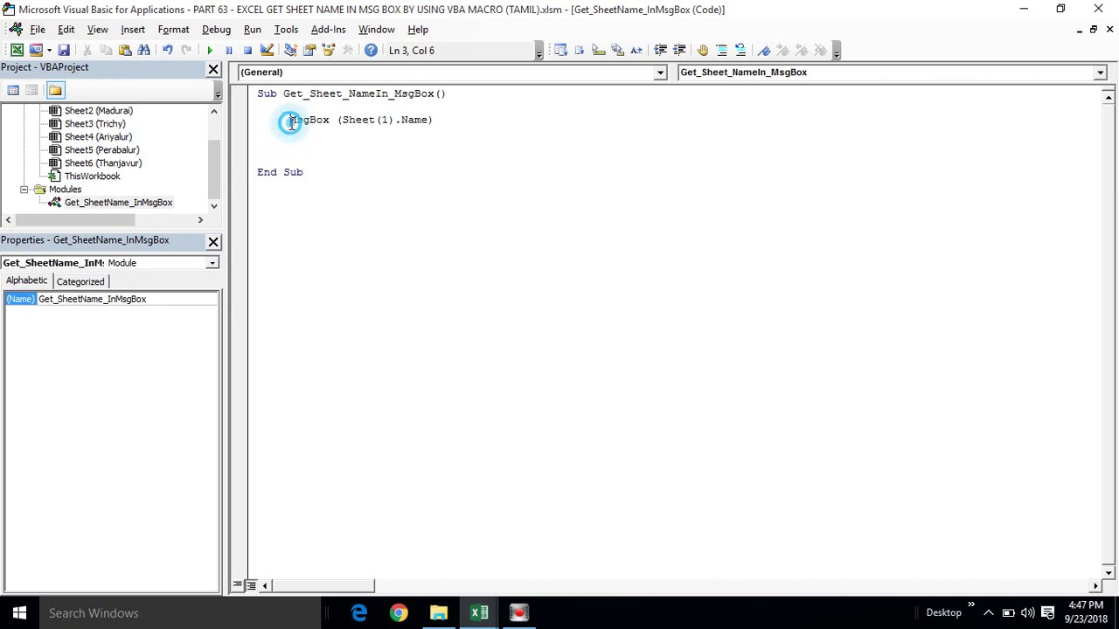
pyautogui.hotkey('shift', 'End')
pyautogui.hotkey('ctrl', 'c')
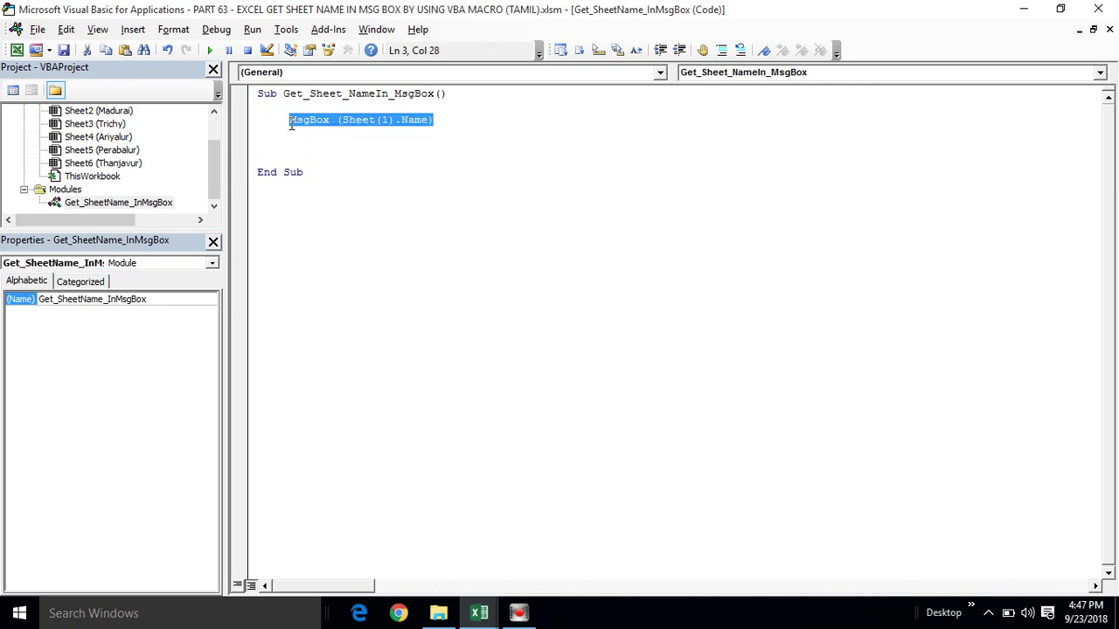
pyautogui.click(291, 126)
pyautogui.hotkey('ctrl', 'v')
pyautogui.press('Down')
pyautogui.hotkey('ctrl', 'v')
pyautogui.press('Down')
pyautogui.hotkey('ctrl', 'v')
pyautogui.press('Down')
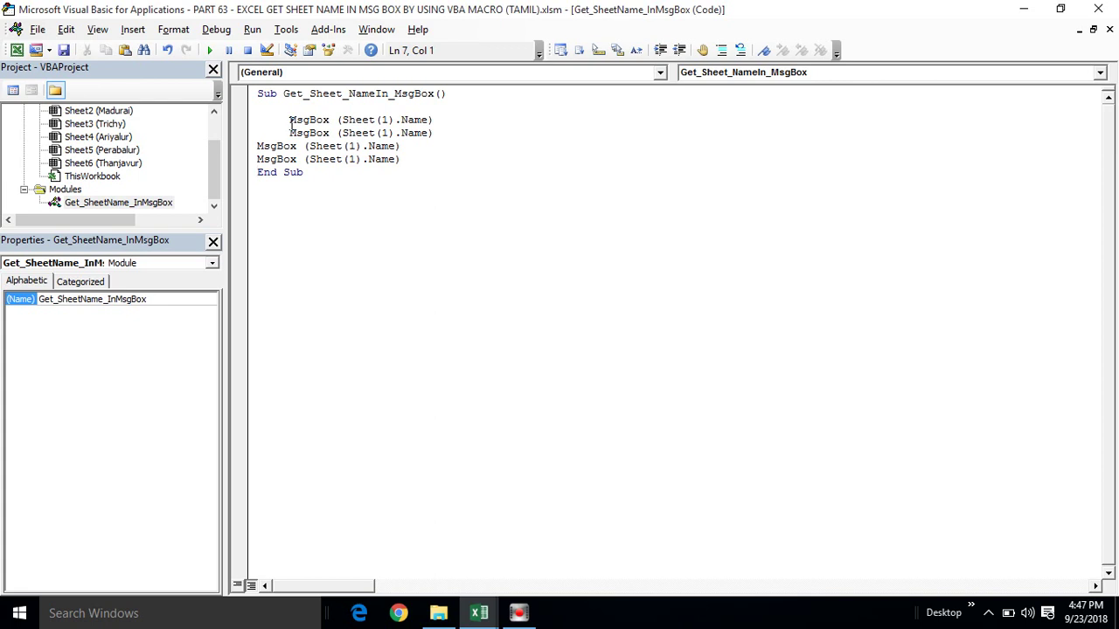
pyautogui.press('Return')
pyautogui.press('Return')
pyautogui.press('Return')
pyautogui.click(258, 172)
pyautogui.hotkey('ctrl', 'v')
pyautogui.press('Down')
pyautogui.hotkey('ctrl', 'v')
# - Indent the pasted MsgBox lines to align with the first one
pyautogui.click(257, 146)
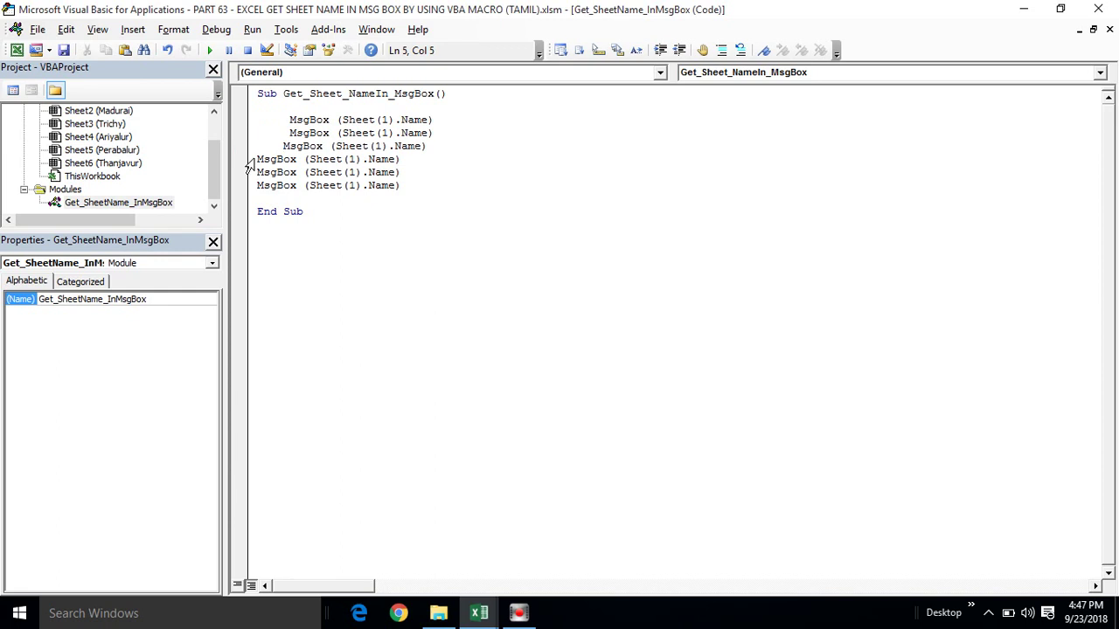
pyautogui.click(250, 164)
pyautogui.click(258, 160)
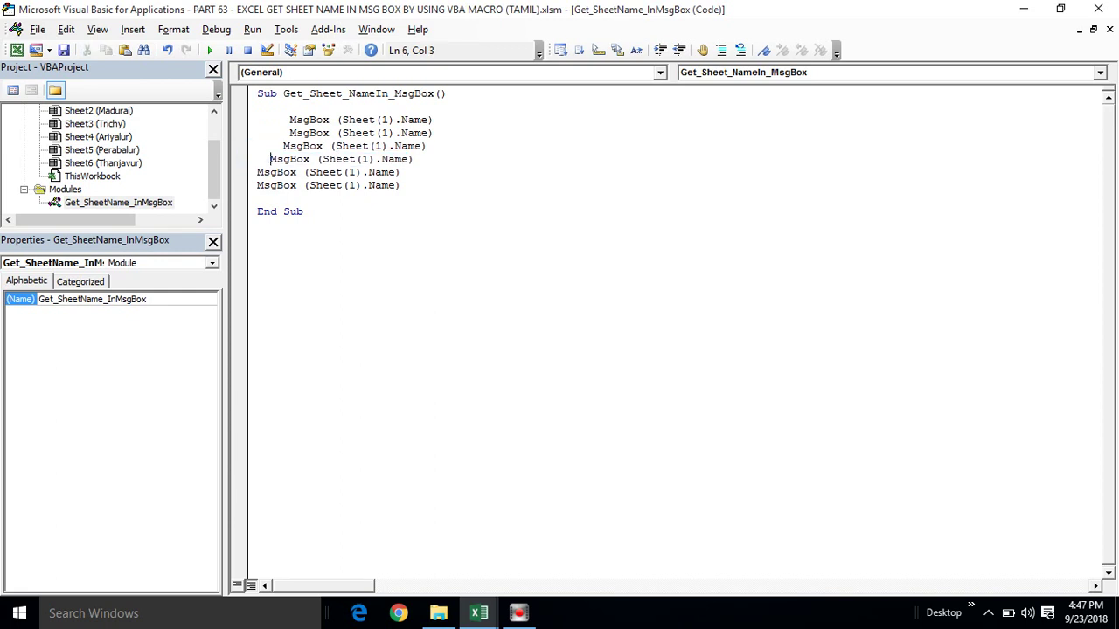
pyautogui.click(283, 146)
pyautogui.click(259, 172)
pyautogui.click(259, 185)
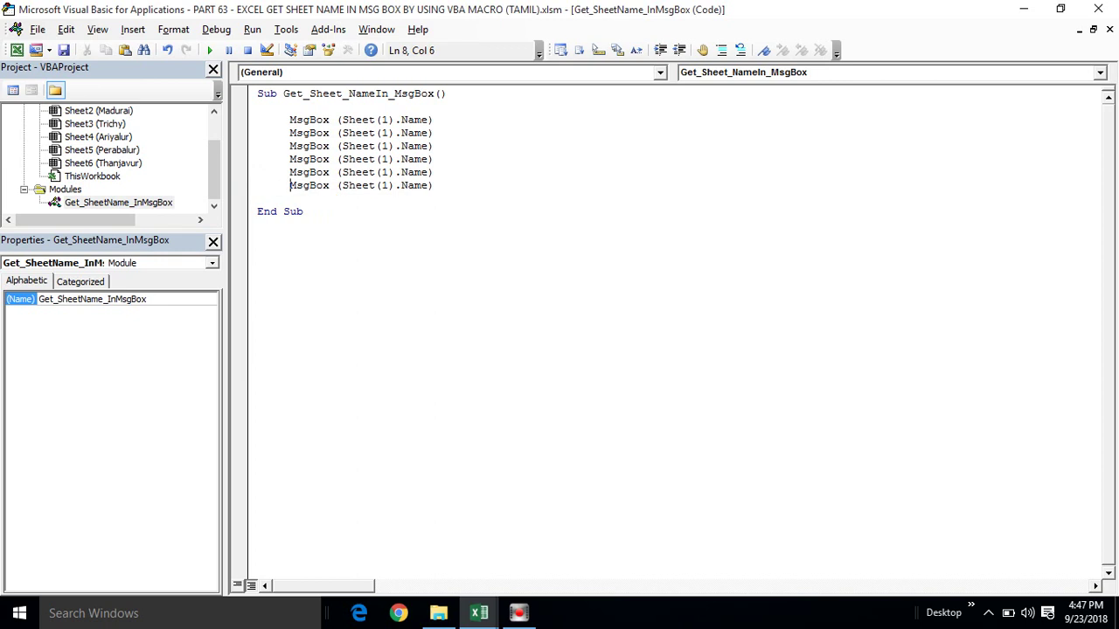
# - Change the sheet numbers in the copied lines to 2, 3, 4, 5 and 6
pyautogui.doubleClick(385, 133)
pyautogui.press('BackSpace')
pyautogui.write('2')
pyautogui.doubleClick(385, 146)
pyautogui.write('3')
pyautogui.doubleClick(386, 159)
pyautogui.press('BackSpace')
pyautogui.write('4')
pyautogui.doubleClick(386, 172)
pyautogui.press('BackSpace')
pyautogui.write('5')
pyautogui.doubleClick(386, 186)
pyautogui.press('BackSpace')
pyautogui.write('6')
pyautogui.click(394, 219)
pyautogui.hotkey('alt', 'F11')
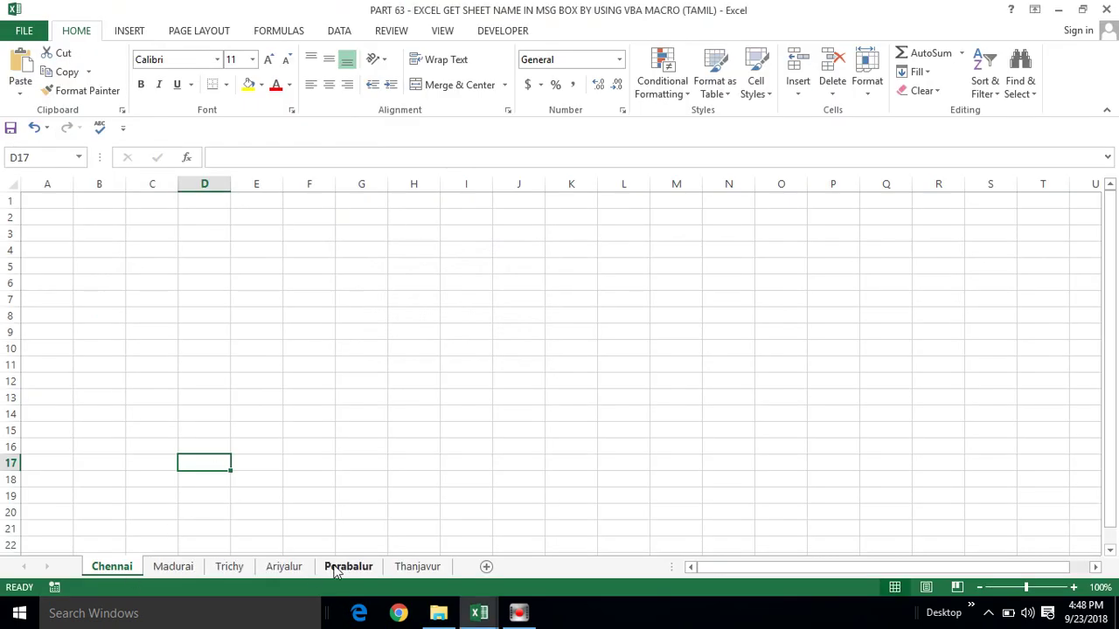
# - Run the macro with F5 beside the workbook, triggering a 'Sub or Function not defined' error
pyautogui.click(327, 316)
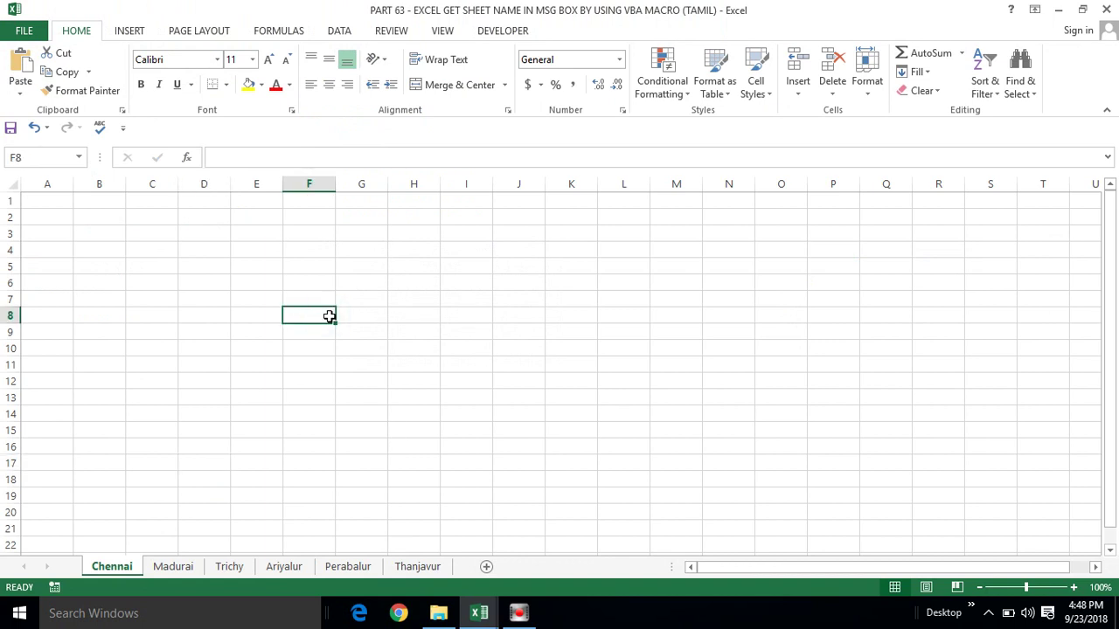
pyautogui.hotkey('alt', 'Tab')
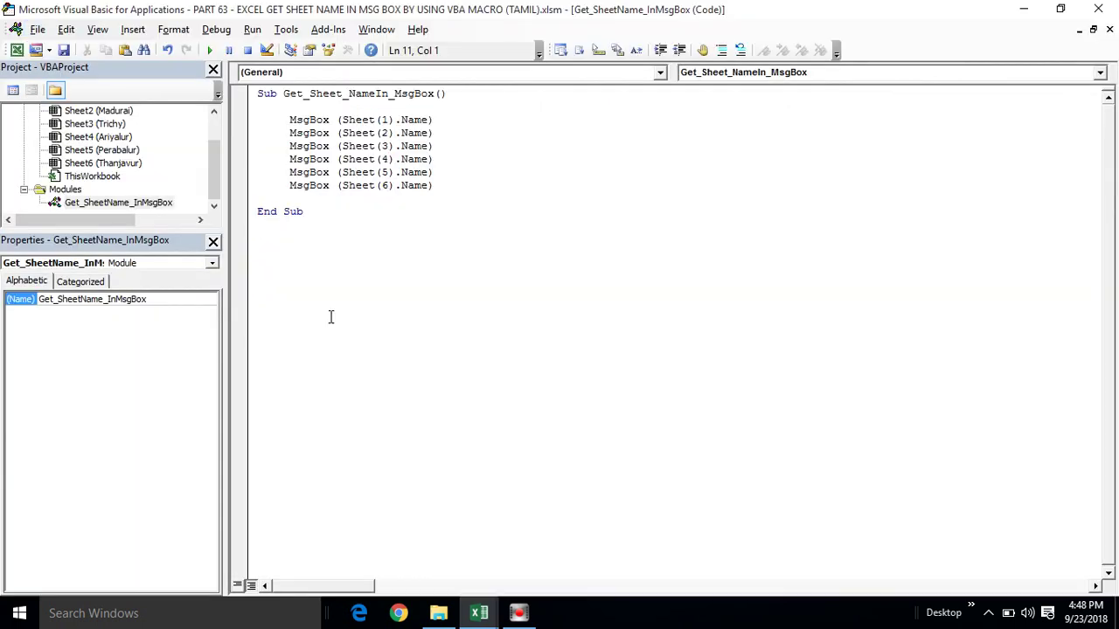
pyautogui.hotkey('alt', 'Tab')
pyautogui.hotkey('alt', 'Tab')
pyautogui.doubleClick(719, 10)
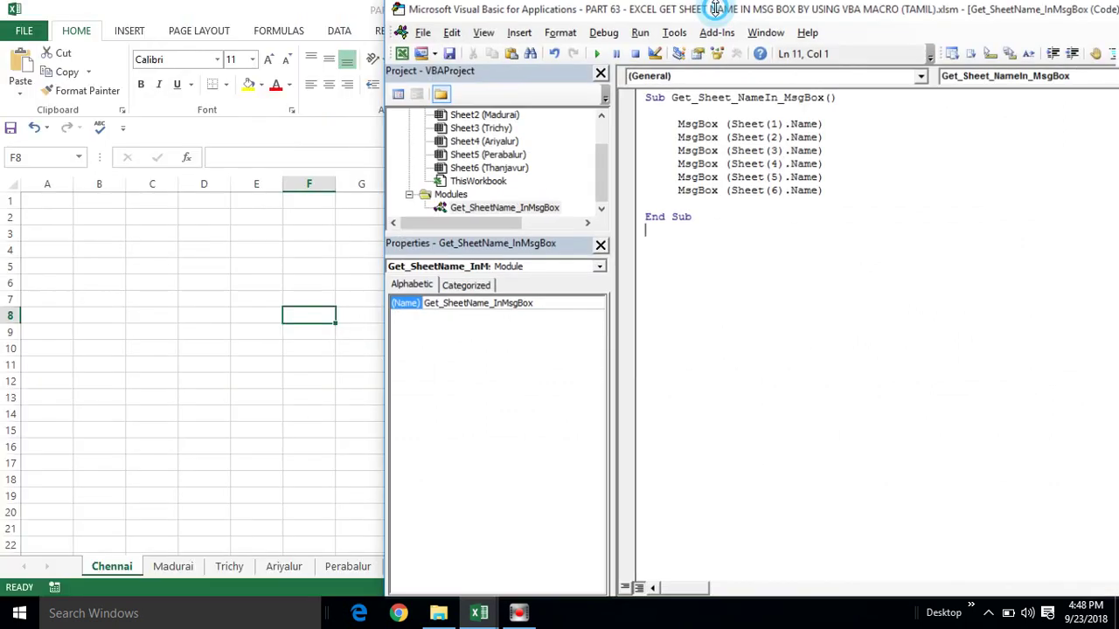
pyautogui.click(710, 103)
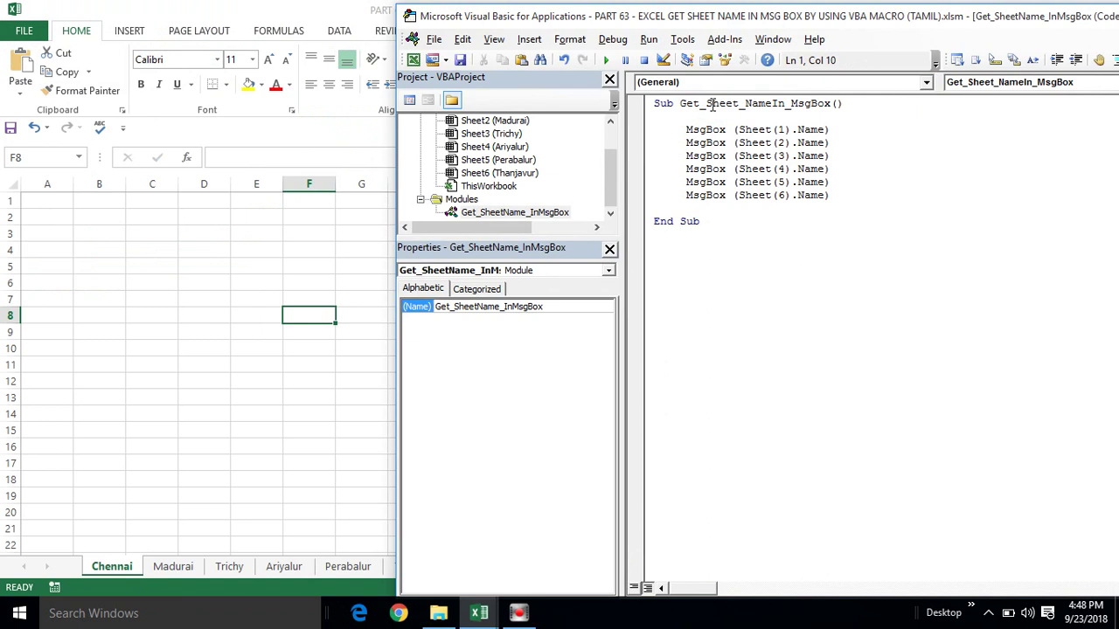
pyautogui.press('F5')
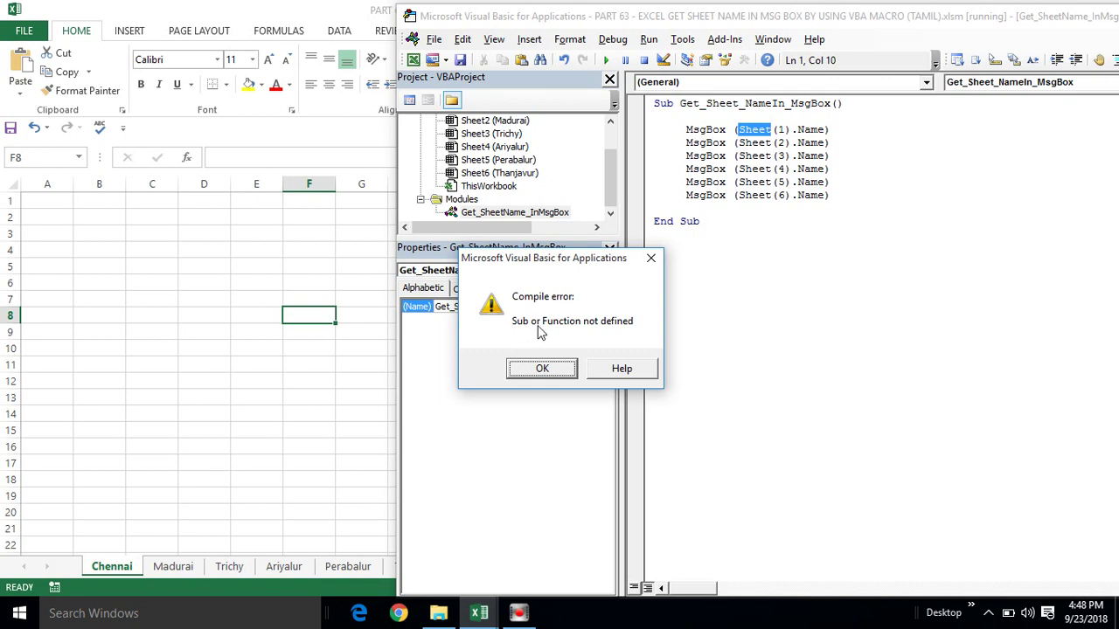
# - Dismiss the compile error and change 'Sheet' to 'Sheets' on all six MsgBox lines
pyautogui.click(540, 368)
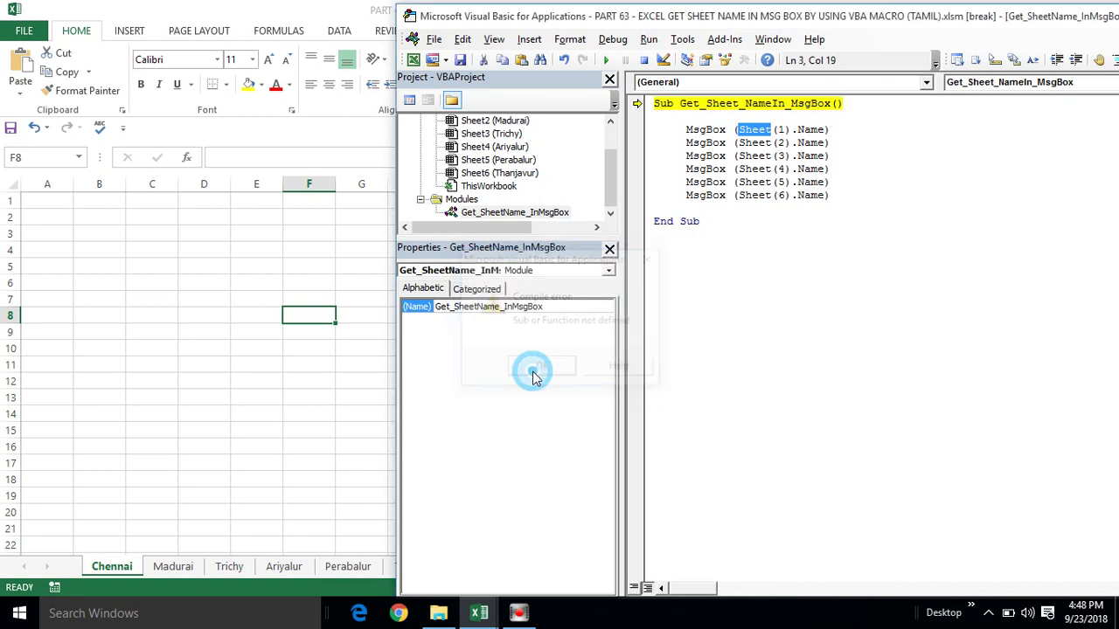
pyautogui.click(773, 129)
pyautogui.write('s')
pyautogui.click(773, 143)
pyautogui.write('s')
pyautogui.click(773, 156)
pyautogui.write('s')
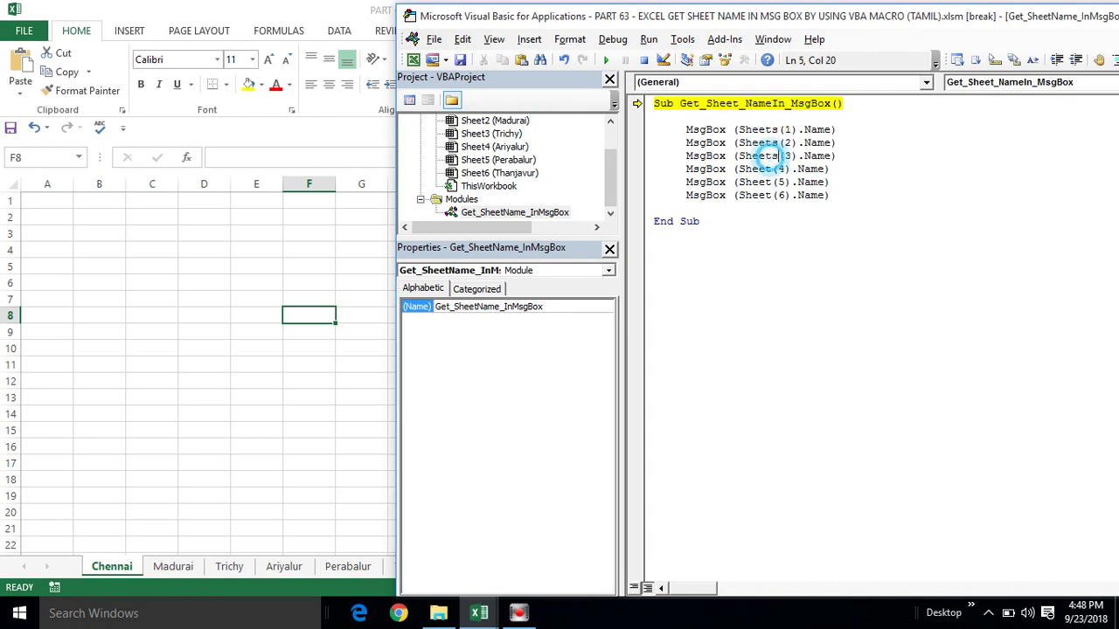
pyautogui.click(775, 169)
pyautogui.write('s')
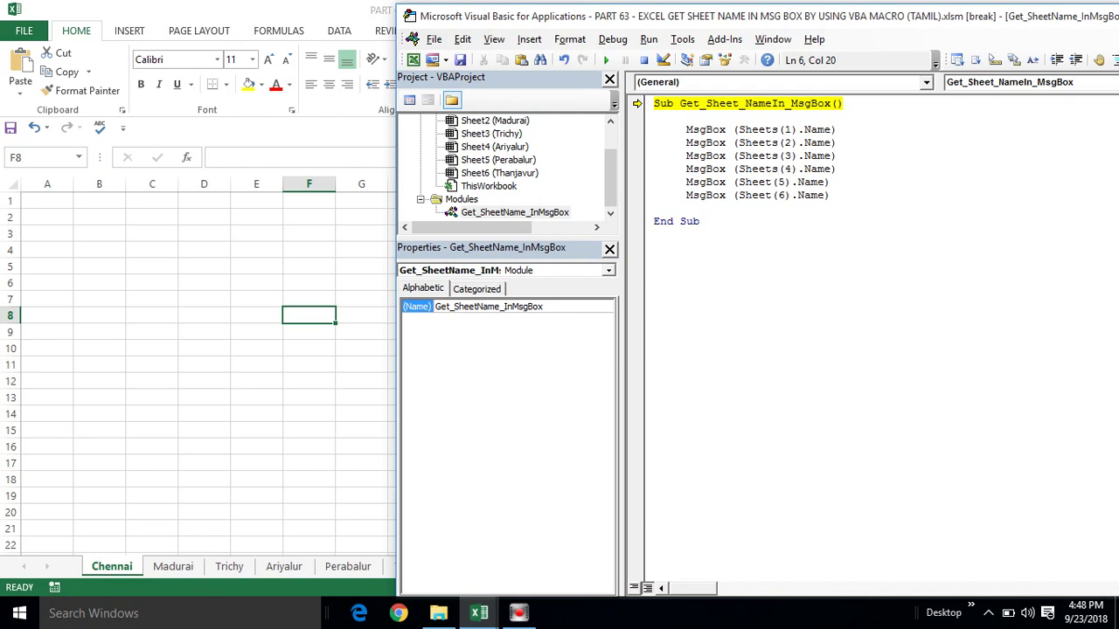
pyautogui.click(772, 182)
pyautogui.write('s')
pyautogui.click(775, 195)
pyautogui.write('s')
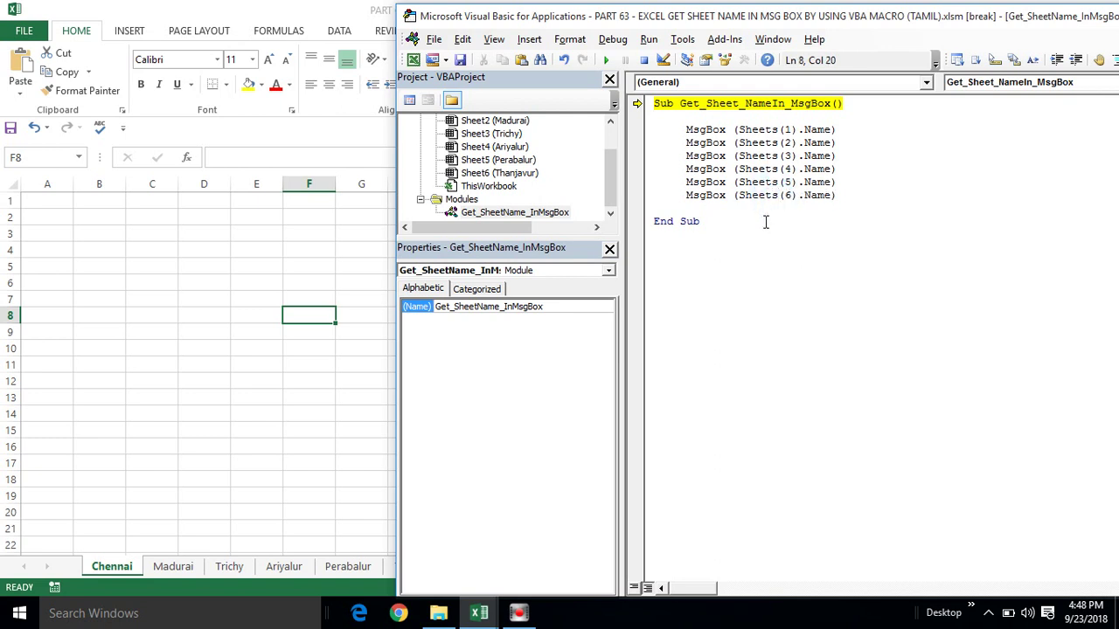
pyautogui.click(747, 103)
# - Step through with F8, dismissing messages for Chennai, Madurai, Trichy, Ariyalur, Perabalur and Thanjavur
pyautogui.press('F8')
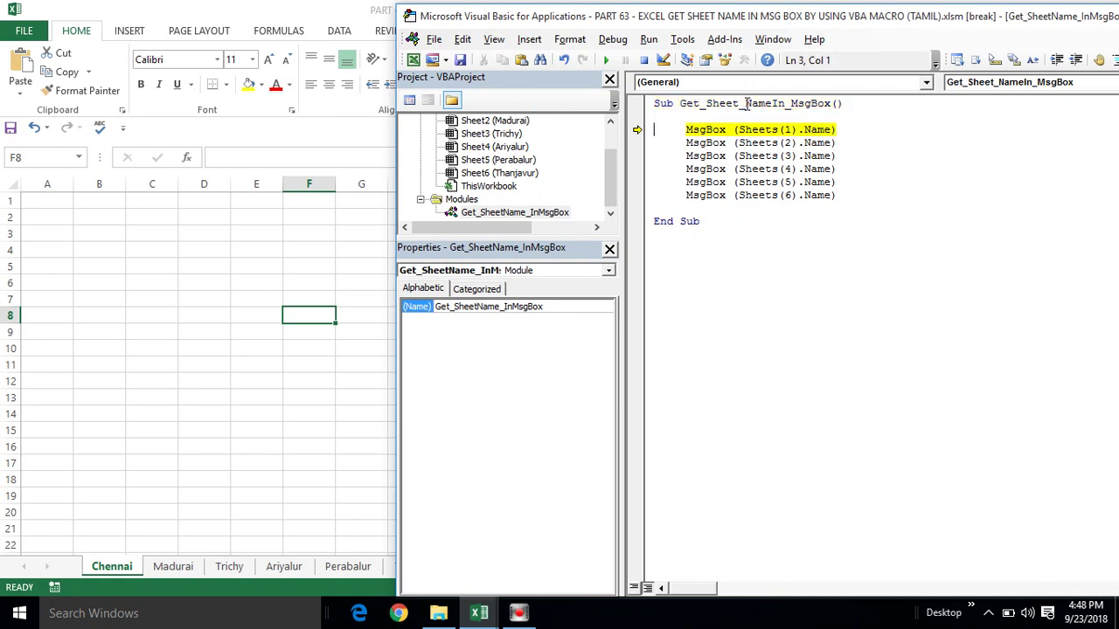
pyautogui.press('F8')
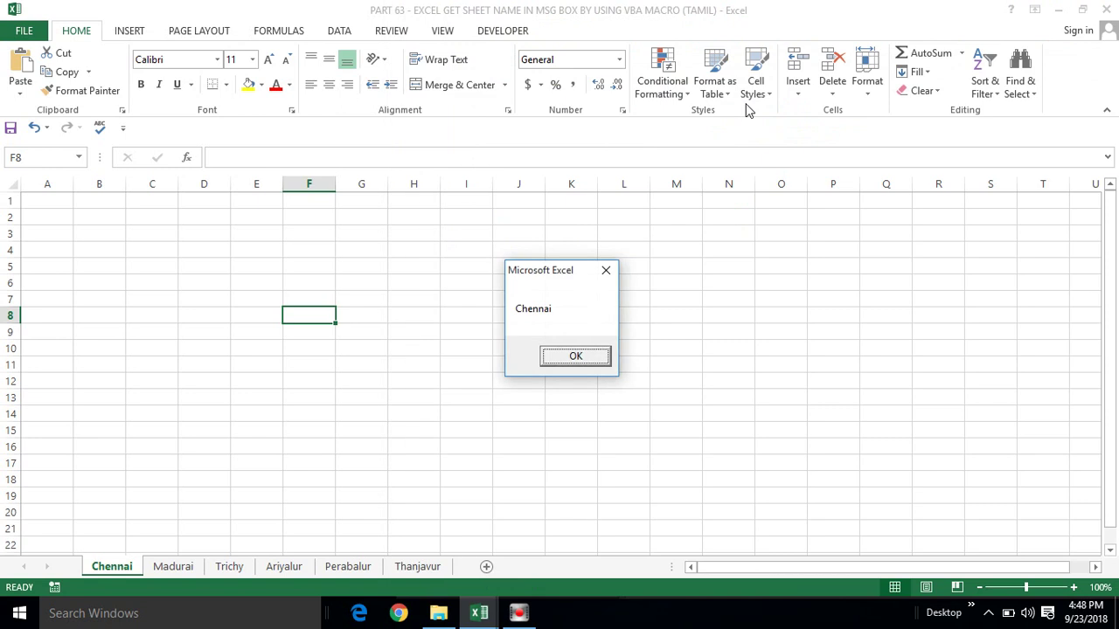
pyautogui.click(568, 357)
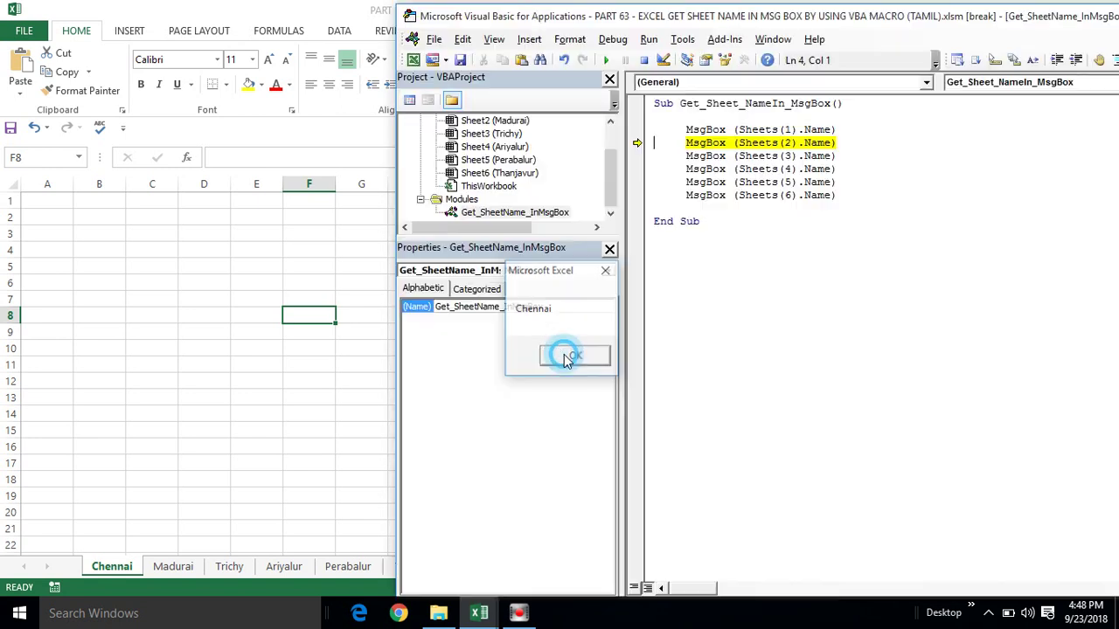
pyautogui.press('F8')
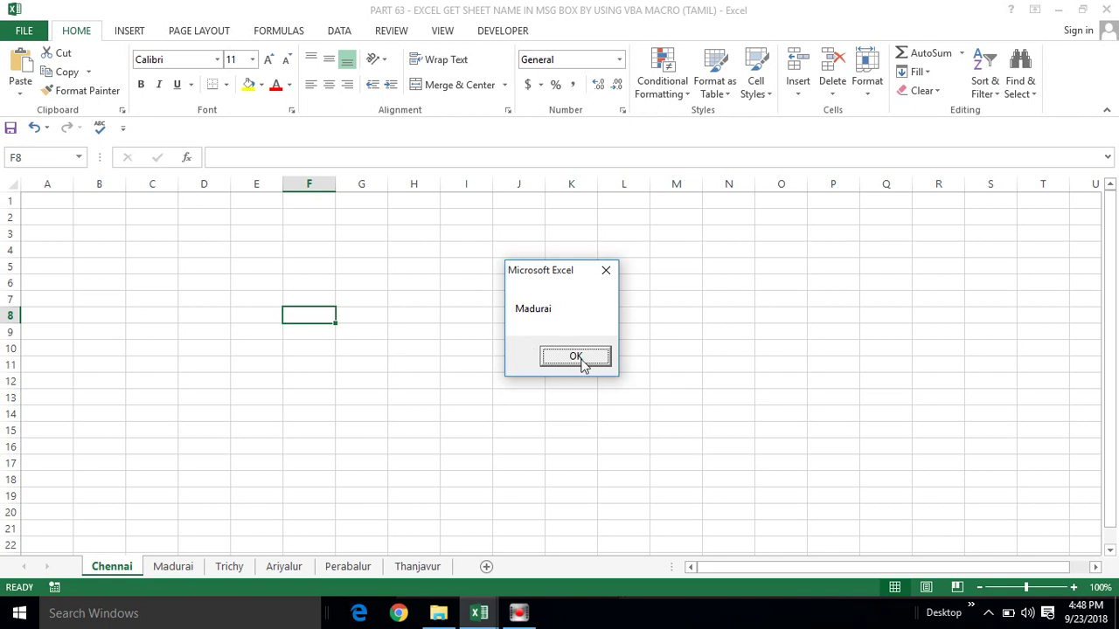
pyautogui.click(576, 357)
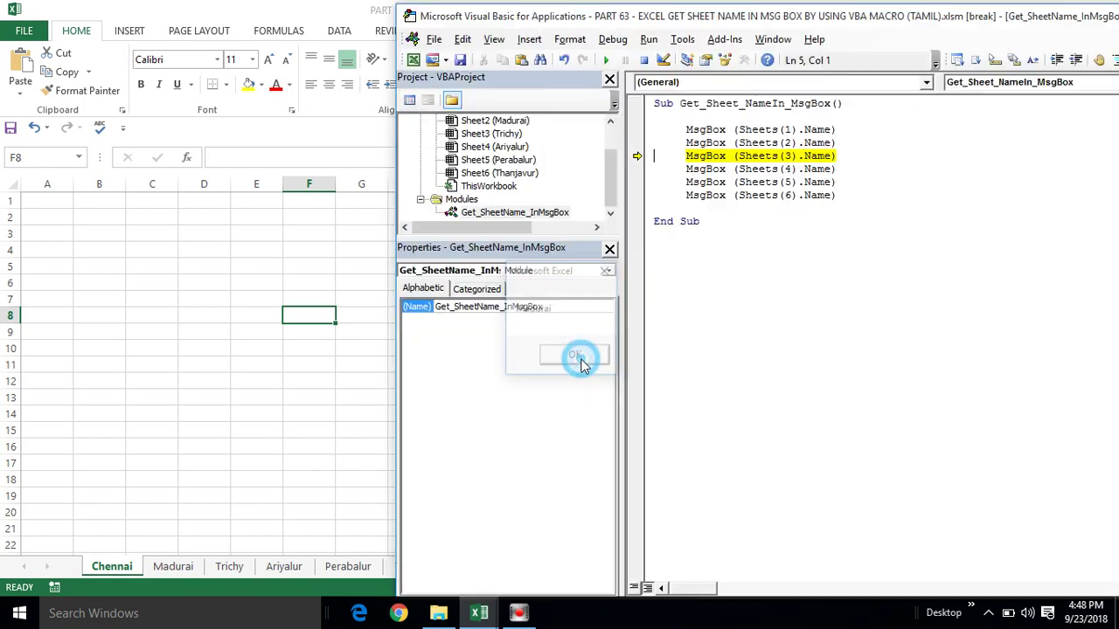
pyautogui.press('F8')
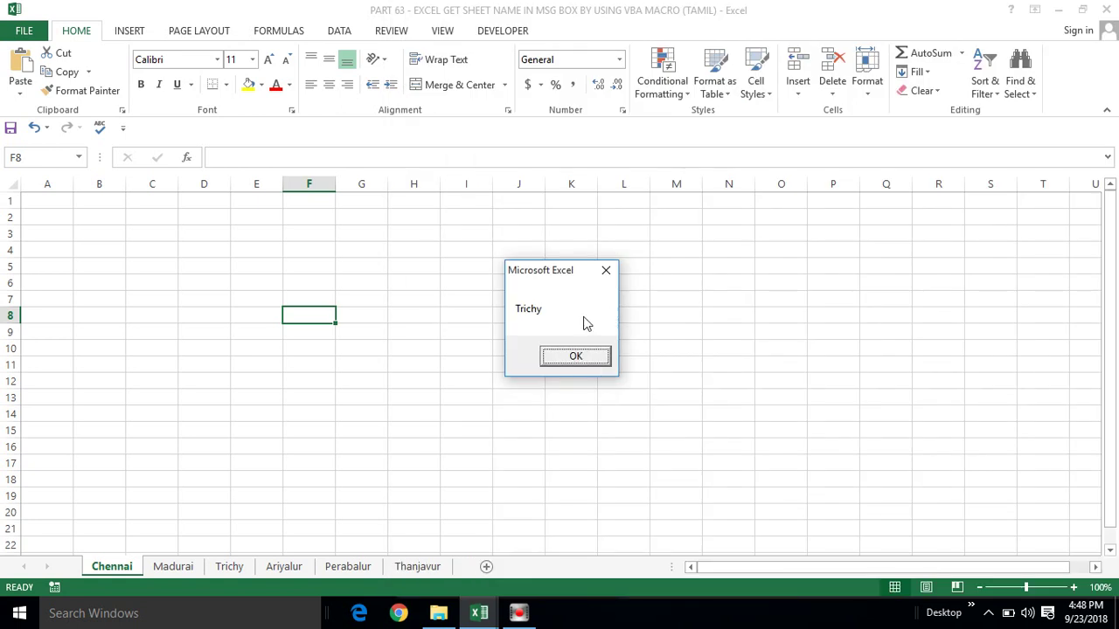
pyautogui.click(583, 357)
pyautogui.press('F8')
pyautogui.click(570, 360)
pyautogui.press('F8')
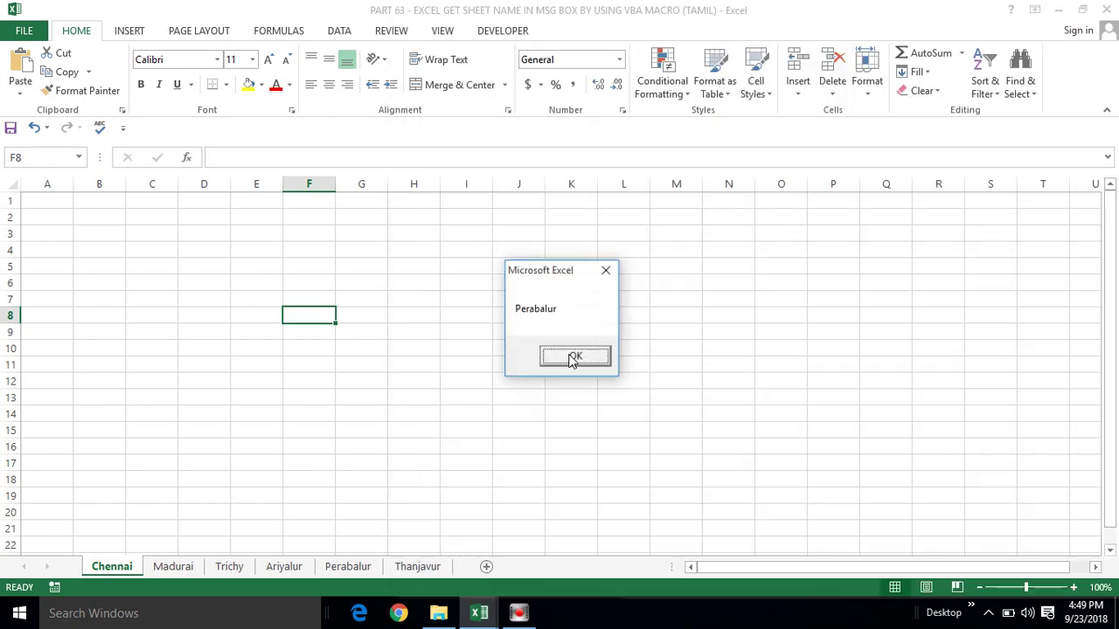
pyautogui.click(573, 358)
pyautogui.press('F8')
pyautogui.click(573, 358)
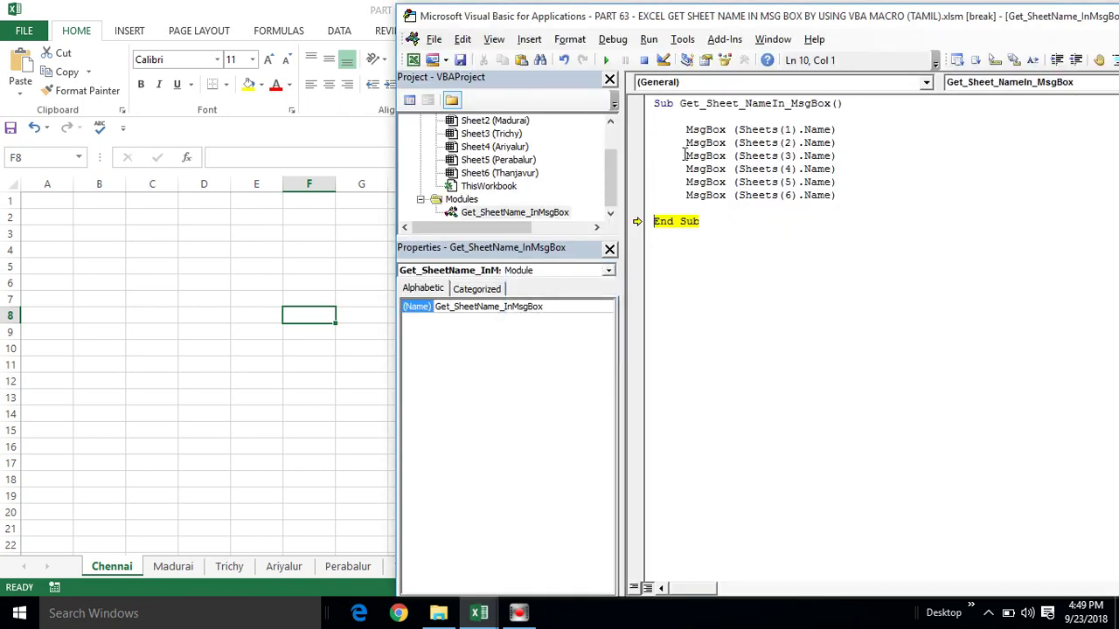
pyautogui.press('F8')
# - Put the cursor below End Sub and maximize the VBA code editor window
pyautogui.click(675, 197)
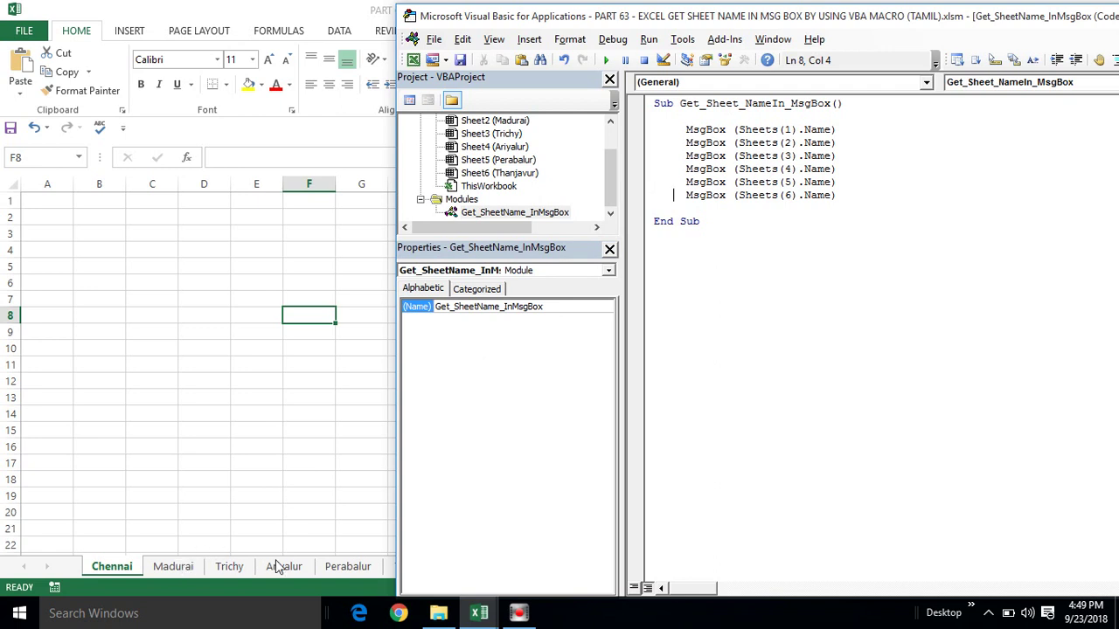
pyautogui.click(687, 325)
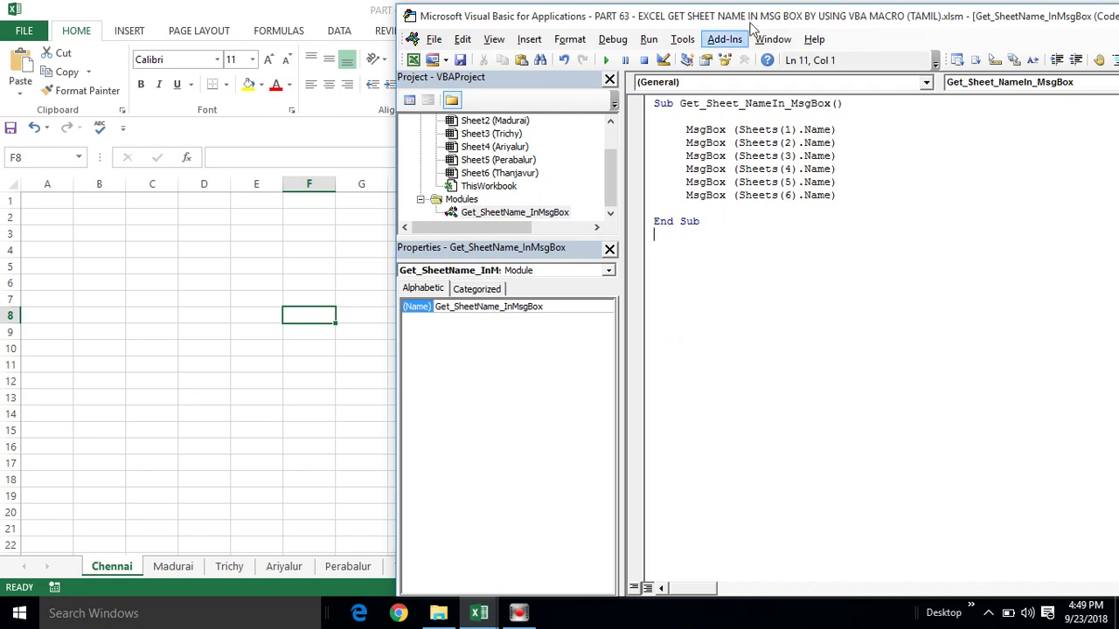
pyautogui.doubleClick(776, 21)
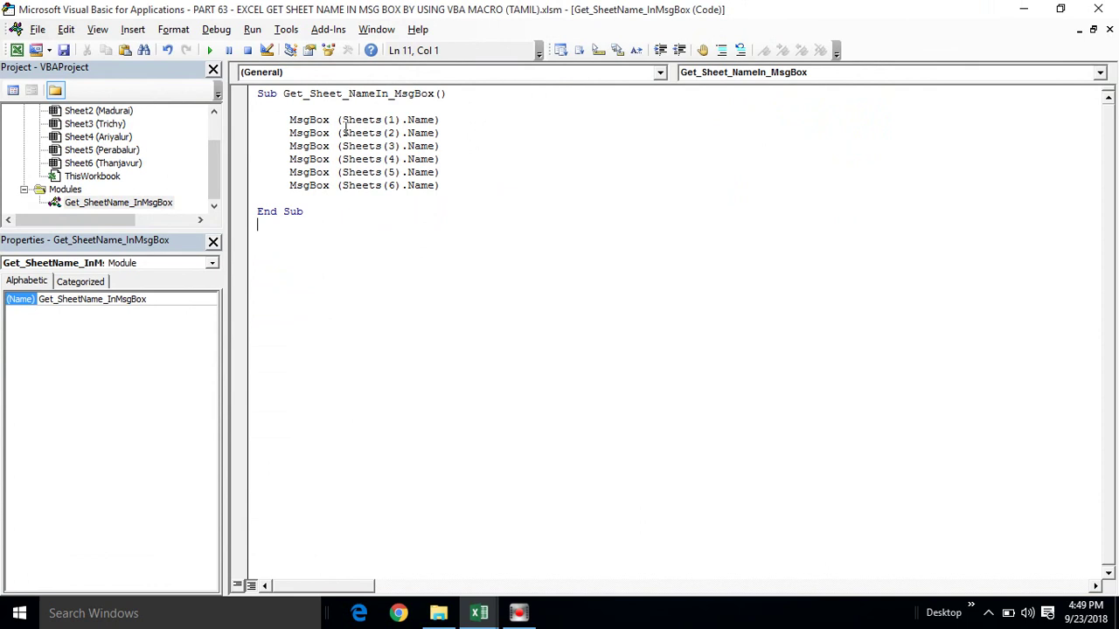